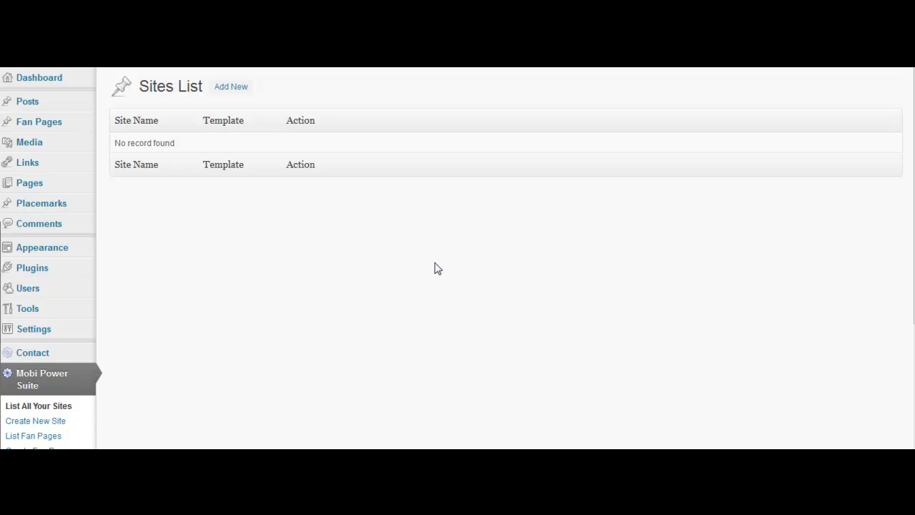
Open the Mobi Power Suite sites list and start a new mobile site with Add New
click(56, 410)
click(236, 87)
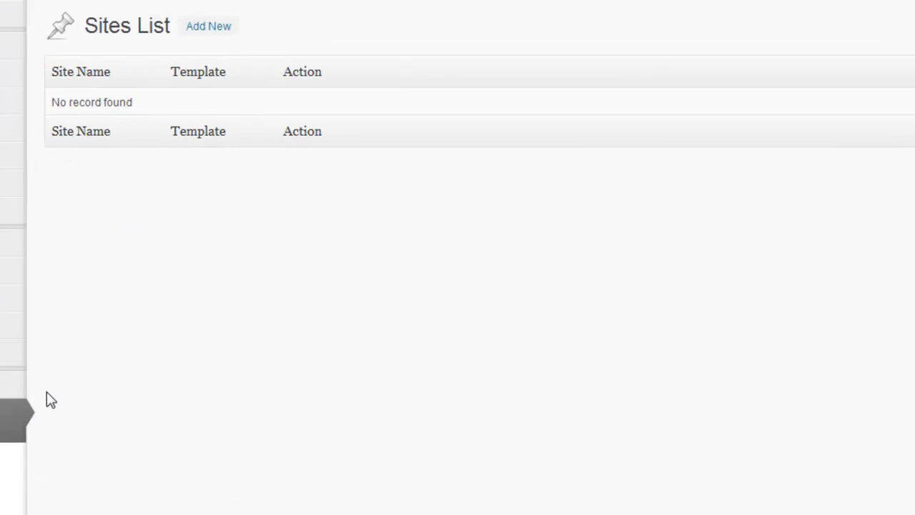
scroll(50, 401, down, 3)
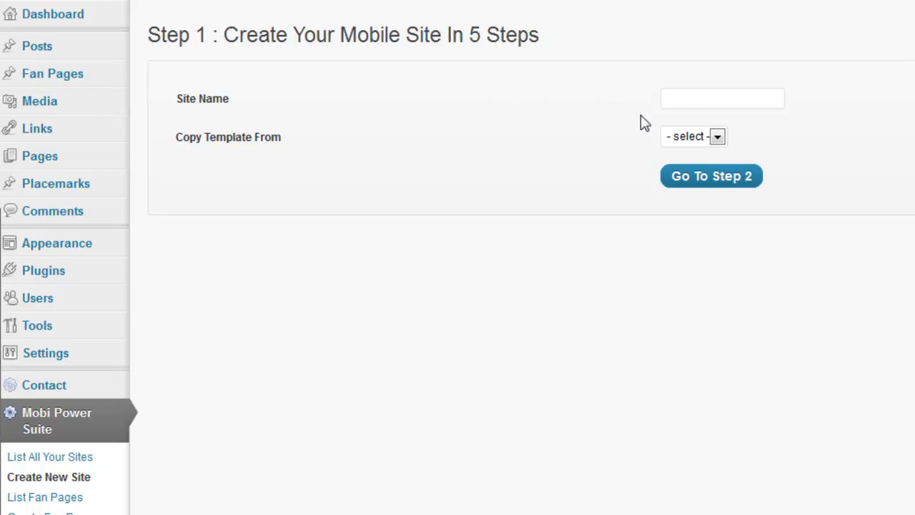
click(684, 102)
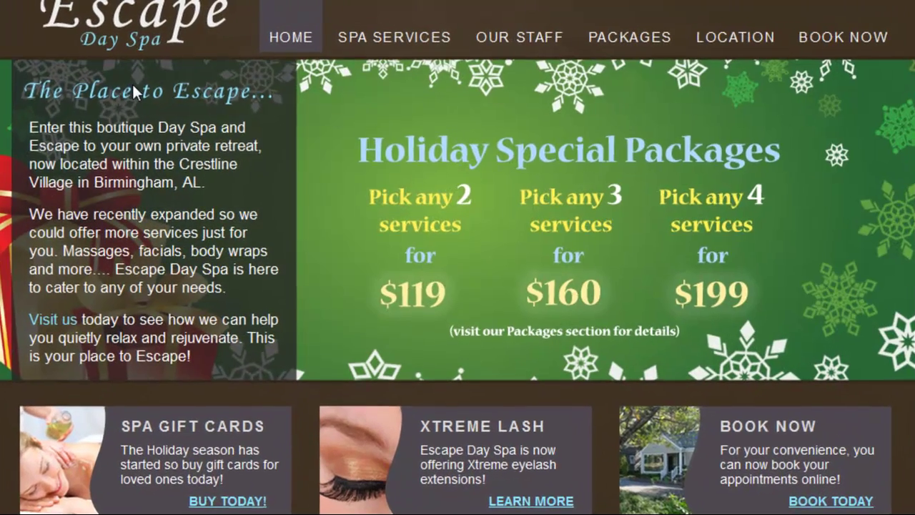
scroll(132, 82, down, 3)
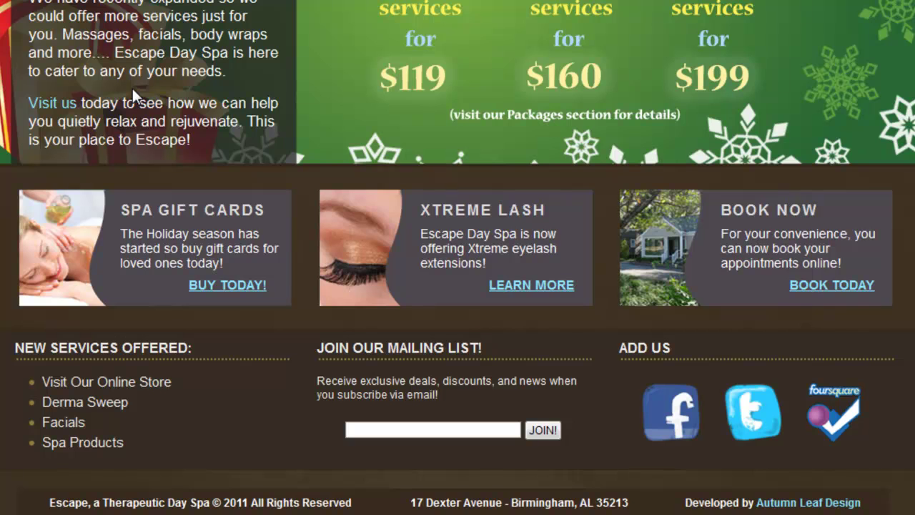
scroll(133, 88, up, 3)
scroll(132, 86, down, 3)
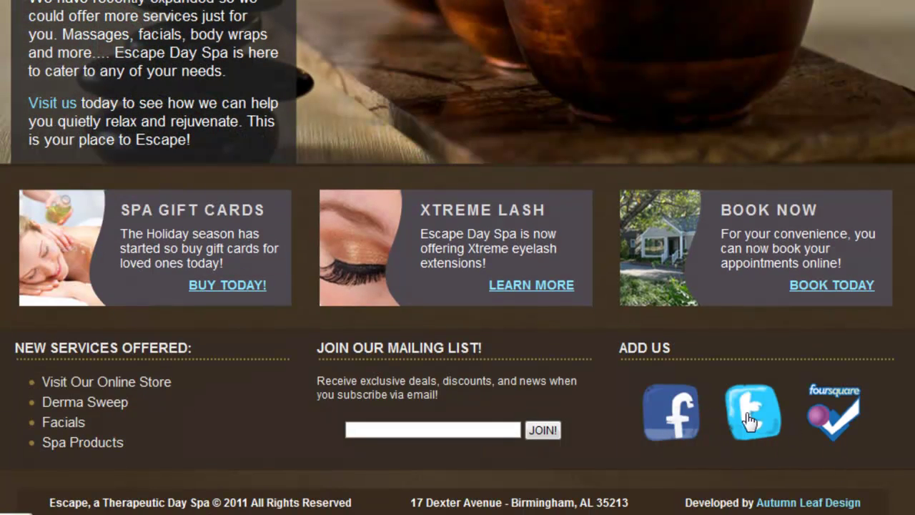
scroll(44, 73, up, 3)
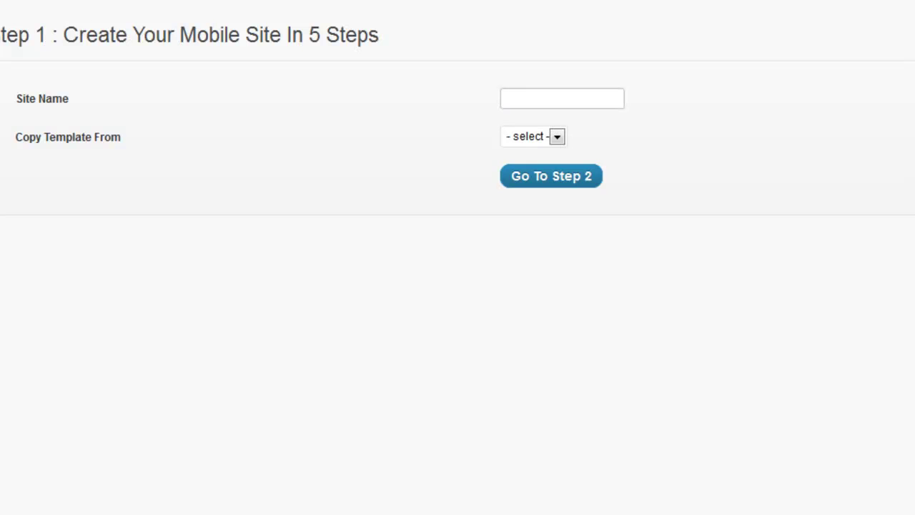
Fill Site Name with Escape Day Spa from the suggestions and continue to Step 2
click(518, 97)
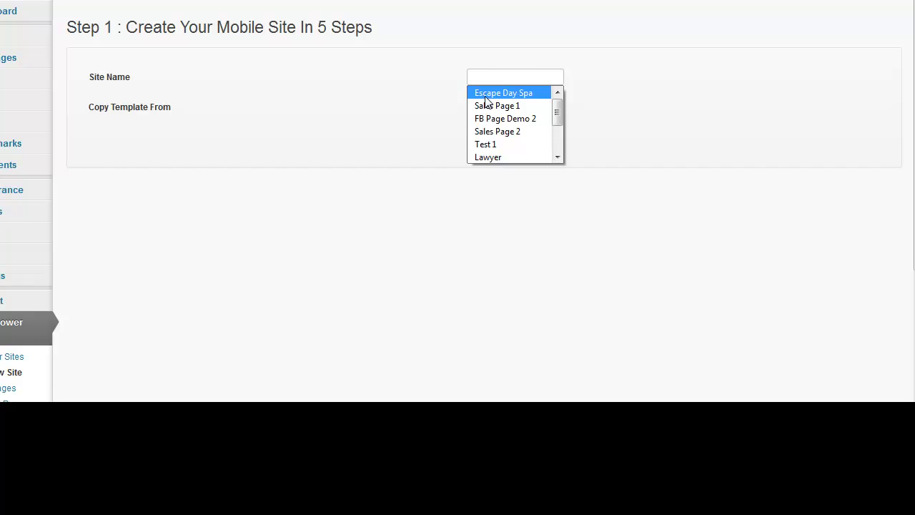
click(484, 98)
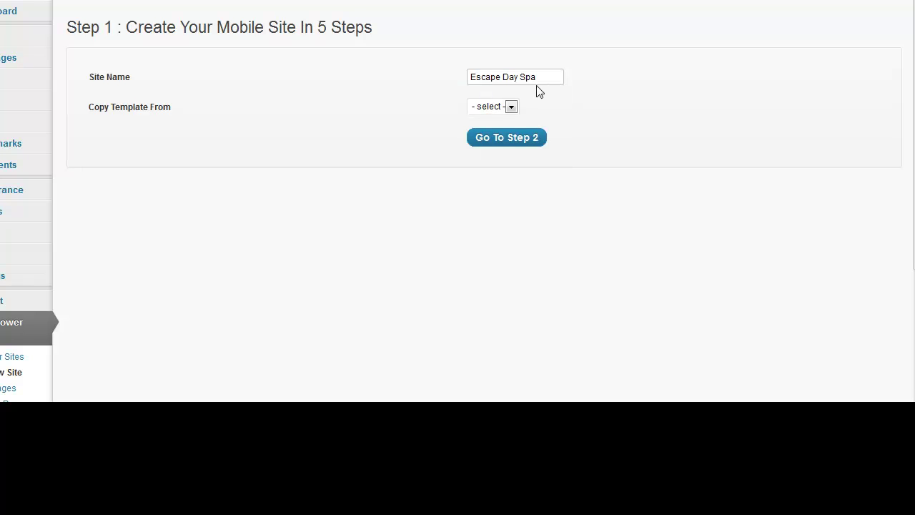
click(489, 146)
click(489, 144)
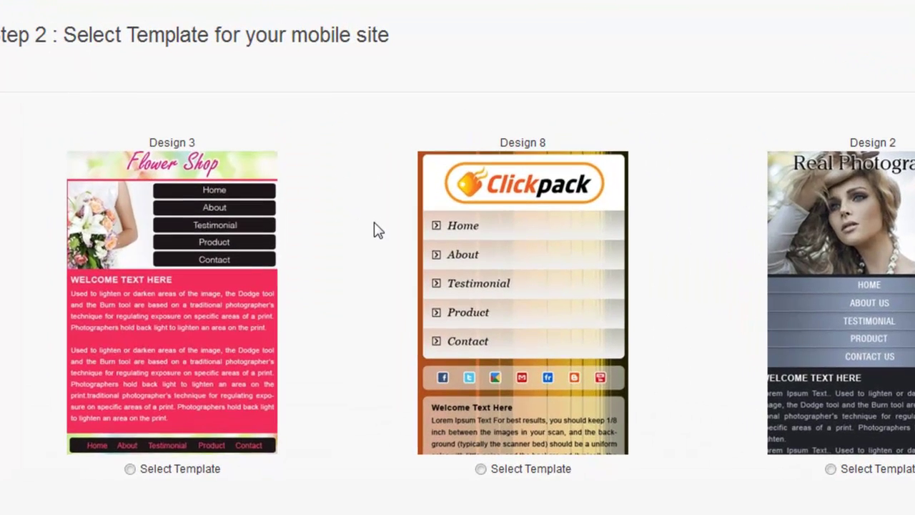
Browse the template designs and select Design 5, the green Beauty Parlour template
scroll(370, 179, down, 3)
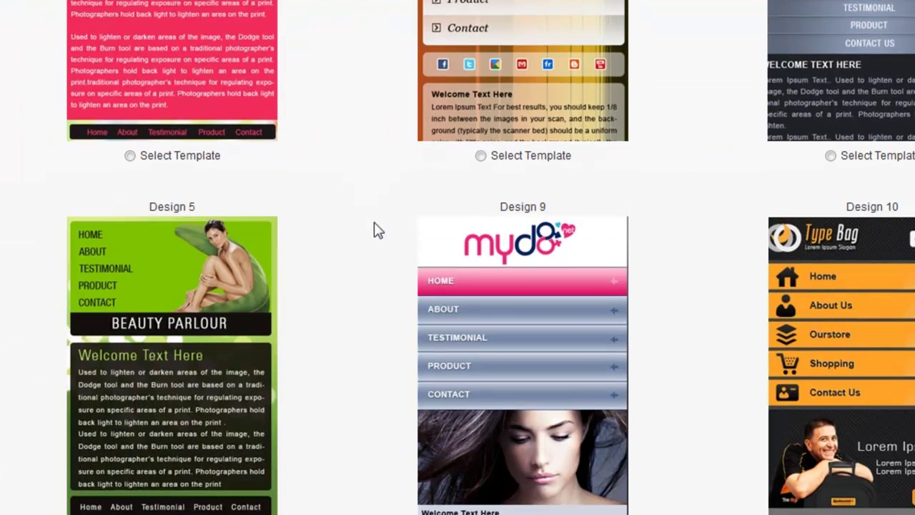
scroll(378, 228, down, 10)
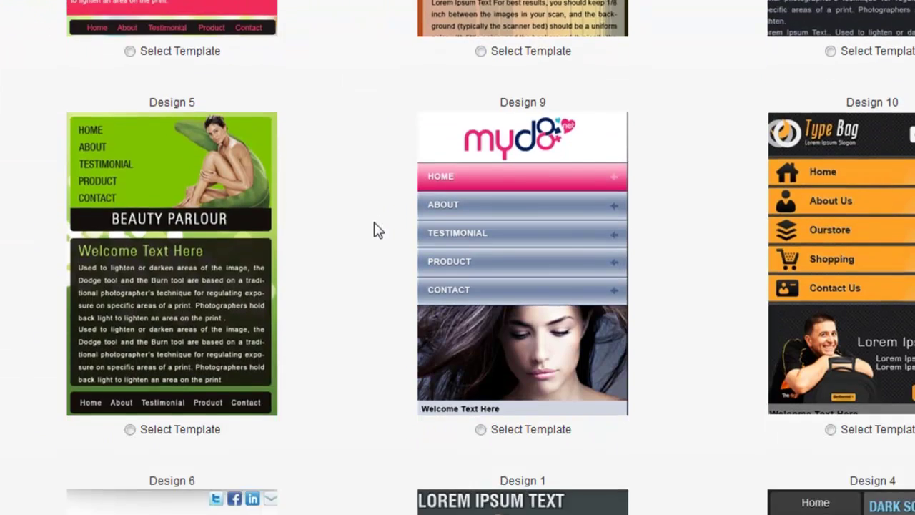
scroll(377, 229, down, 2)
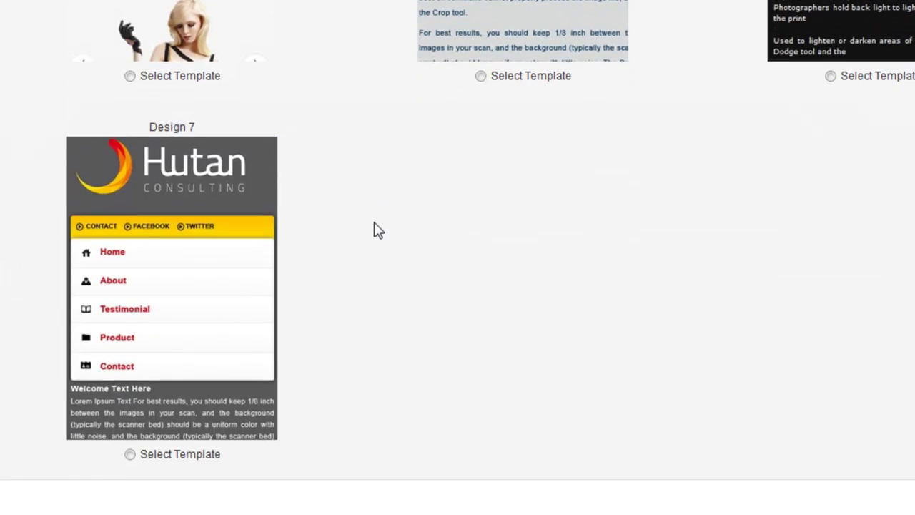
scroll(377, 229, up, 8)
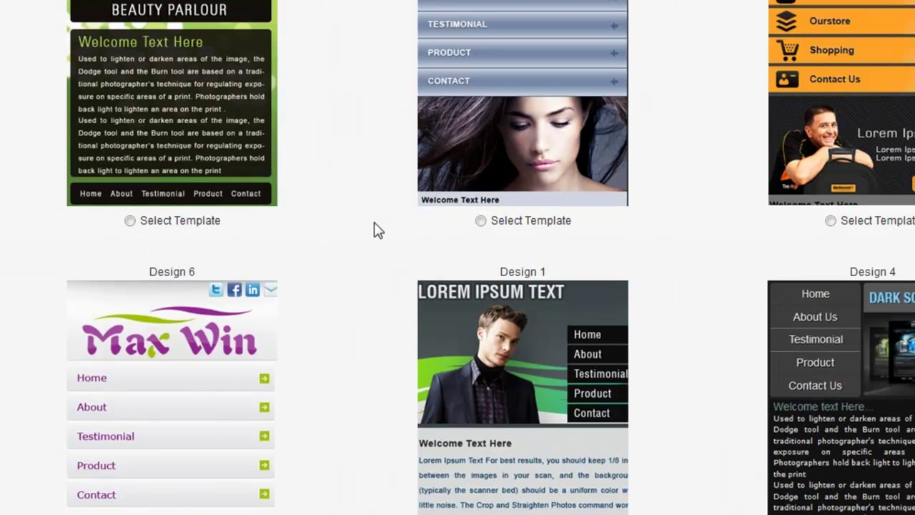
scroll(377, 229, up, 5)
scroll(378, 229, down, 2)
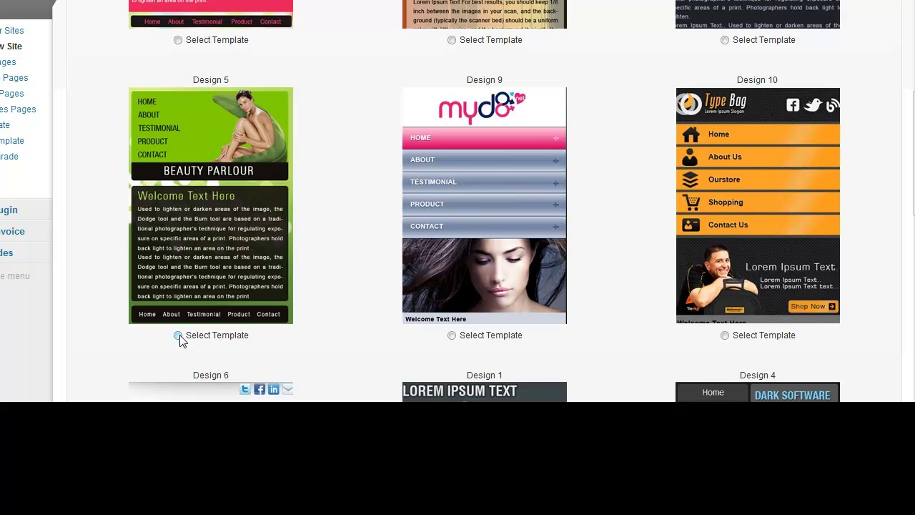
click(178, 335)
scroll(350, 278, up, 5)
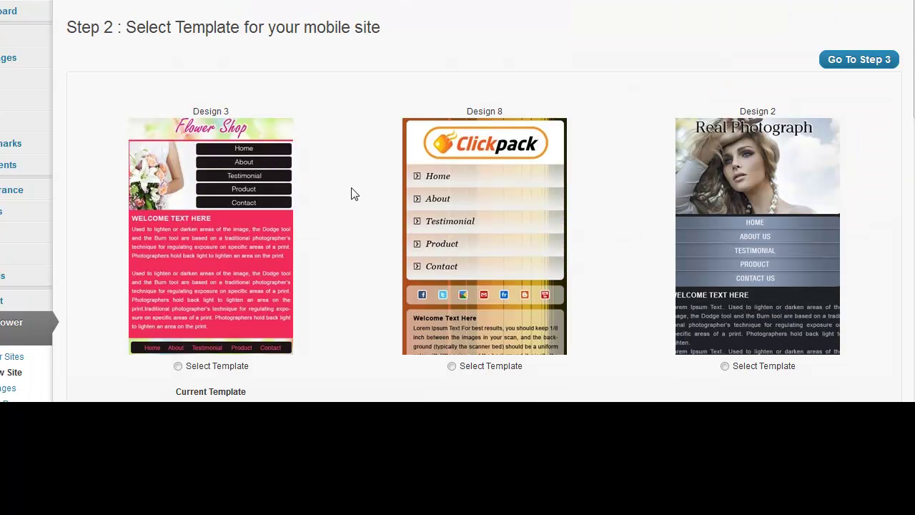
Advance to Step 3, leaving the Header Background Color picker unchanged
click(850, 62)
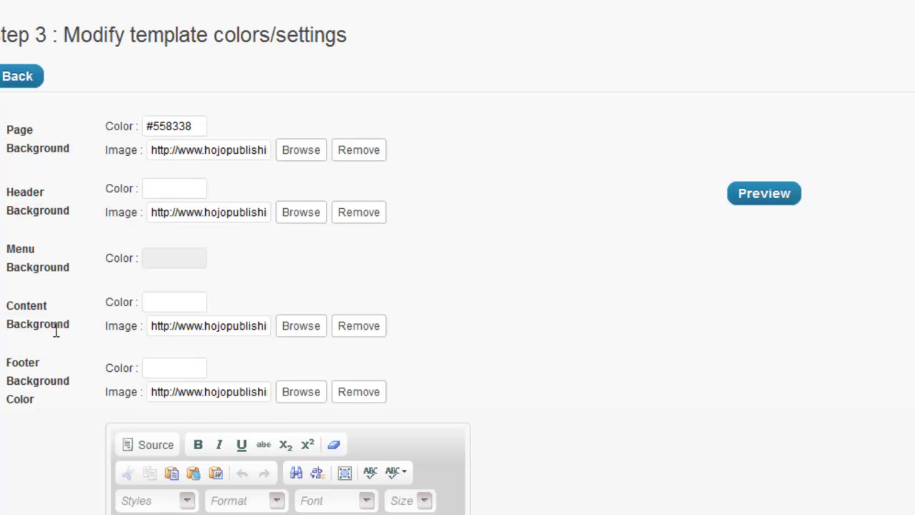
click(167, 189)
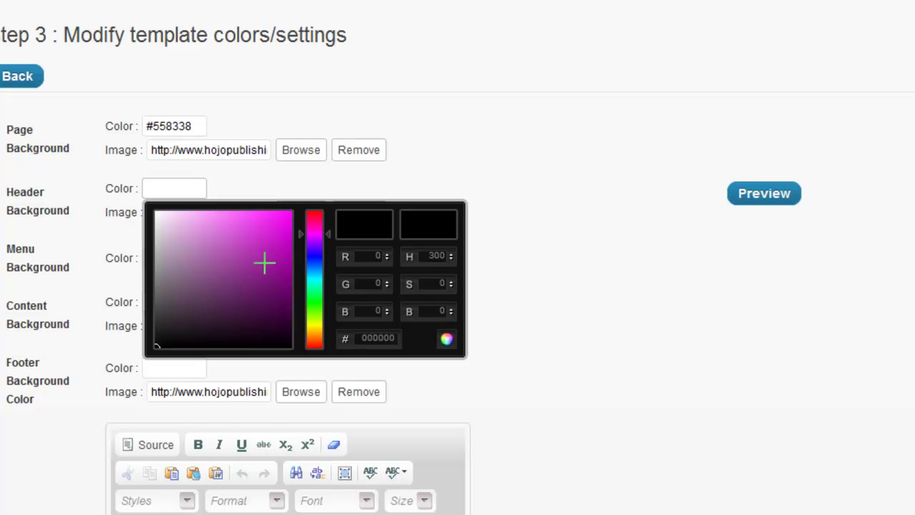
click(78, 212)
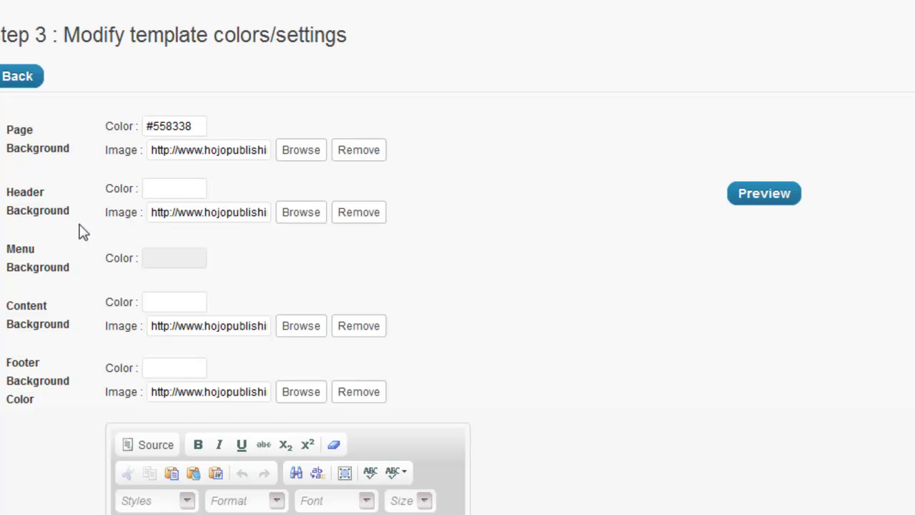
scroll(78, 303, down, 6)
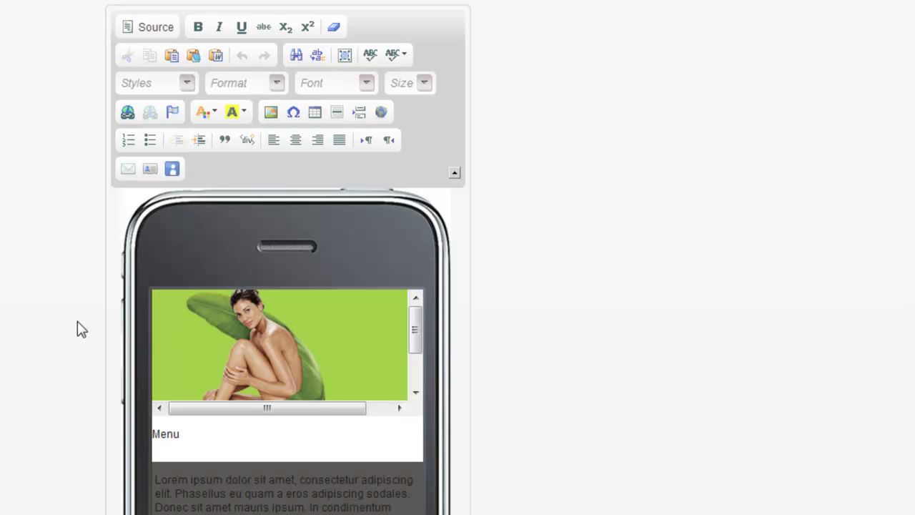
scroll(77, 322, down, 3)
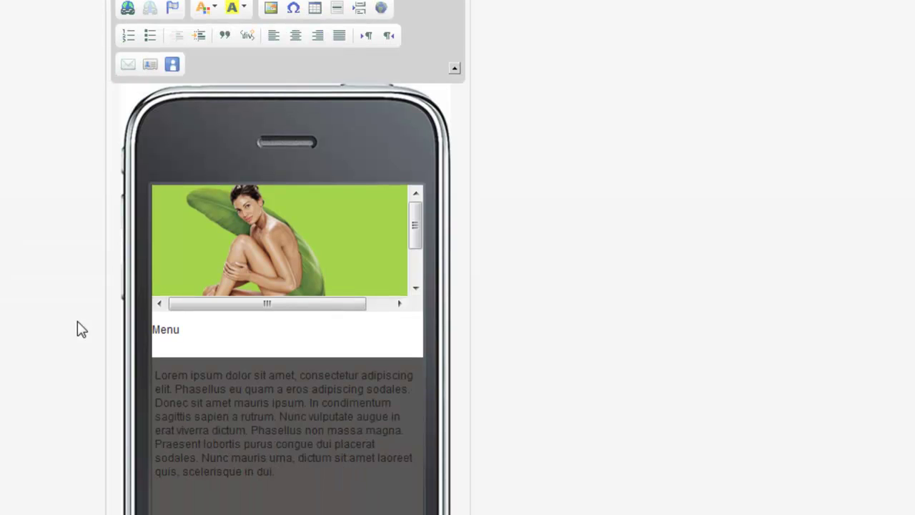
scroll(78, 321, down, 3)
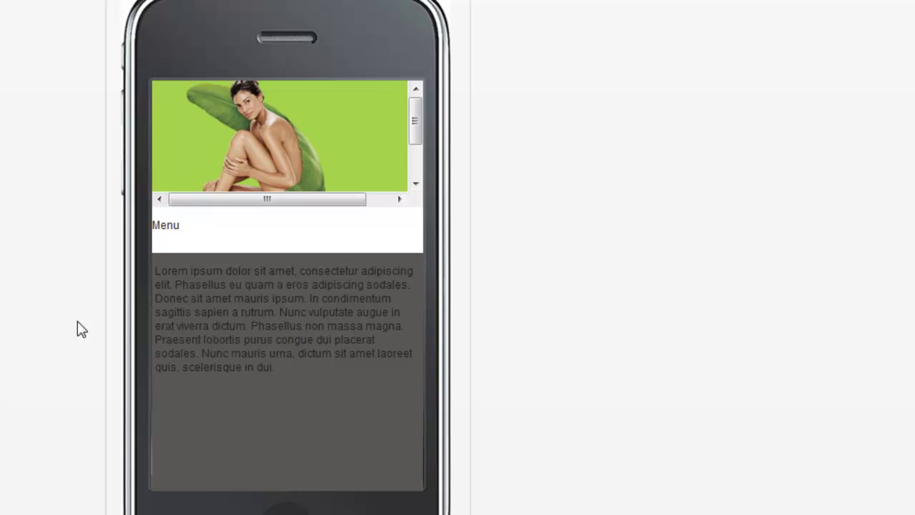
scroll(77, 328, up, 3)
scroll(77, 321, up, 12)
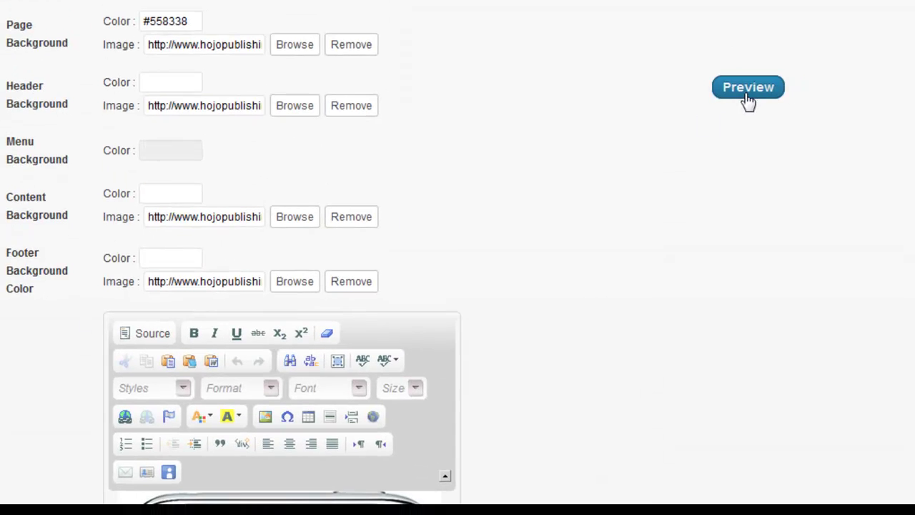
click(755, 92)
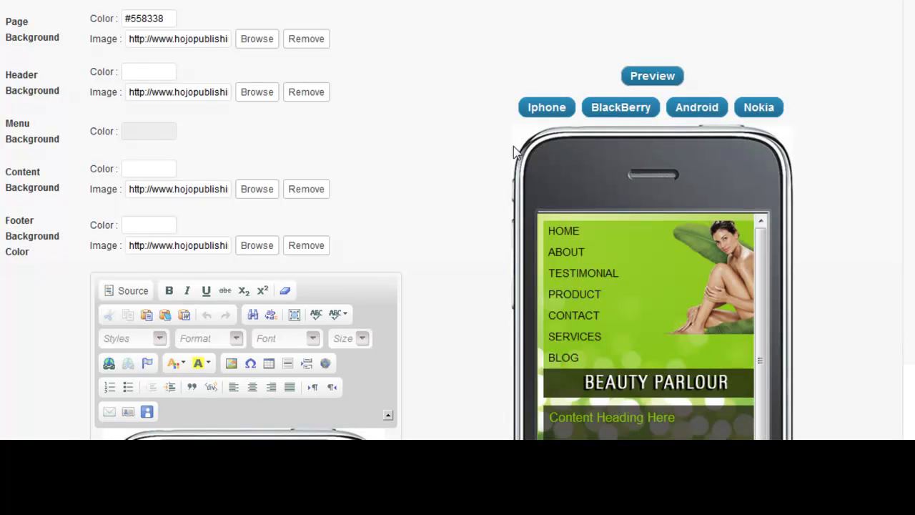
scroll(478, 169, down, 5)
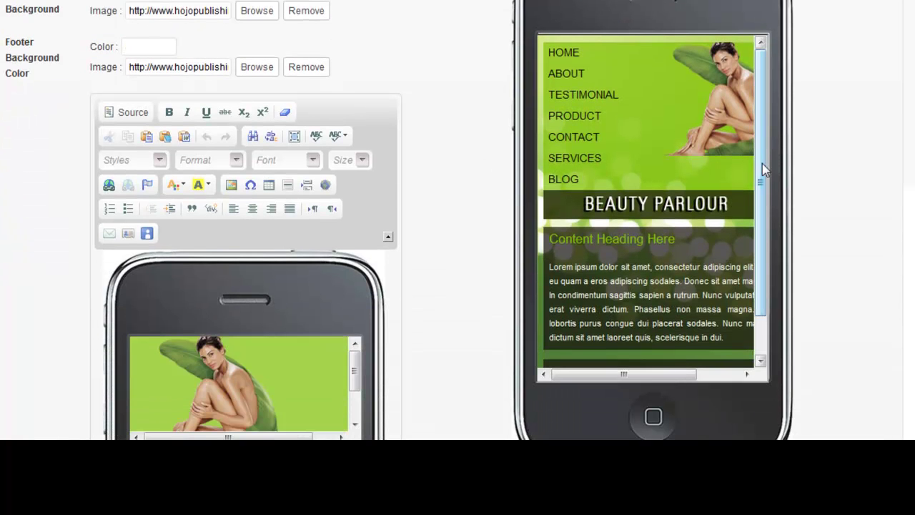
mouse_move(762, 163)
mouse_down()
mouse_move(762, 204)
mouse_move(762, 146)
mouse_up()
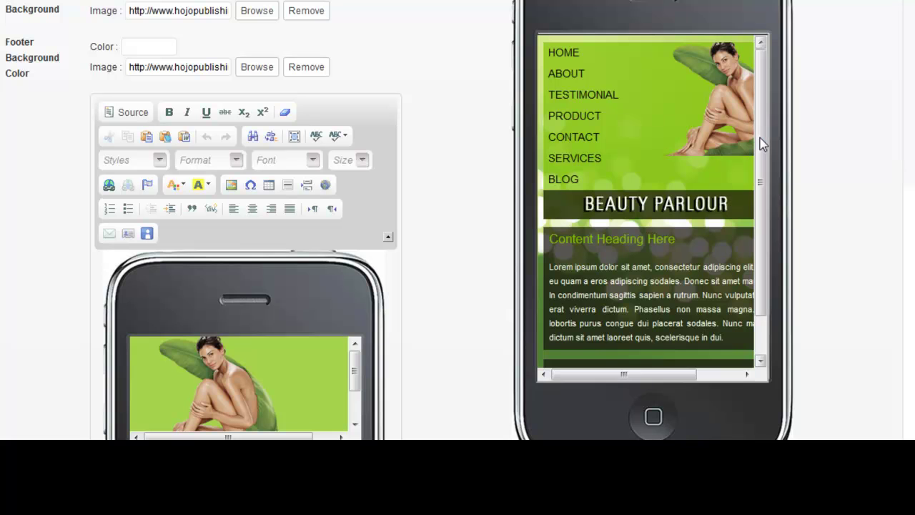
scroll(455, 247, up, 3)
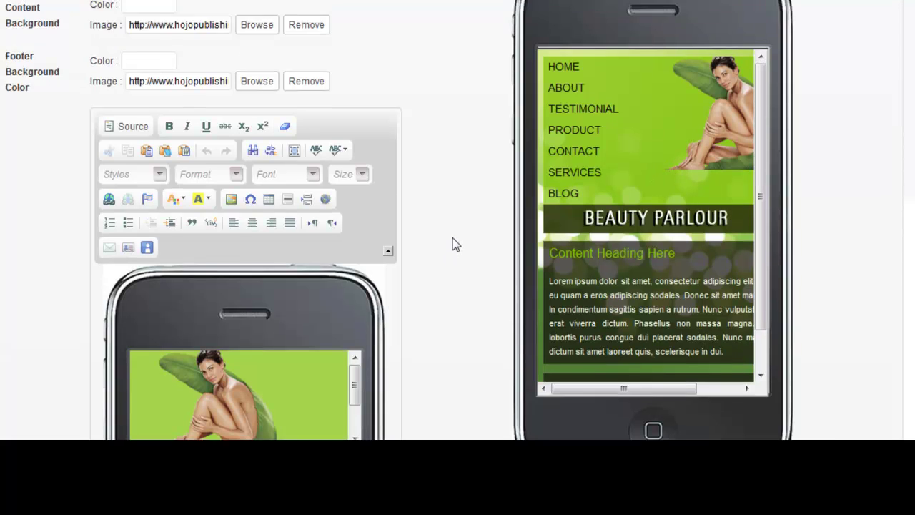
scroll(480, 225, down, 3)
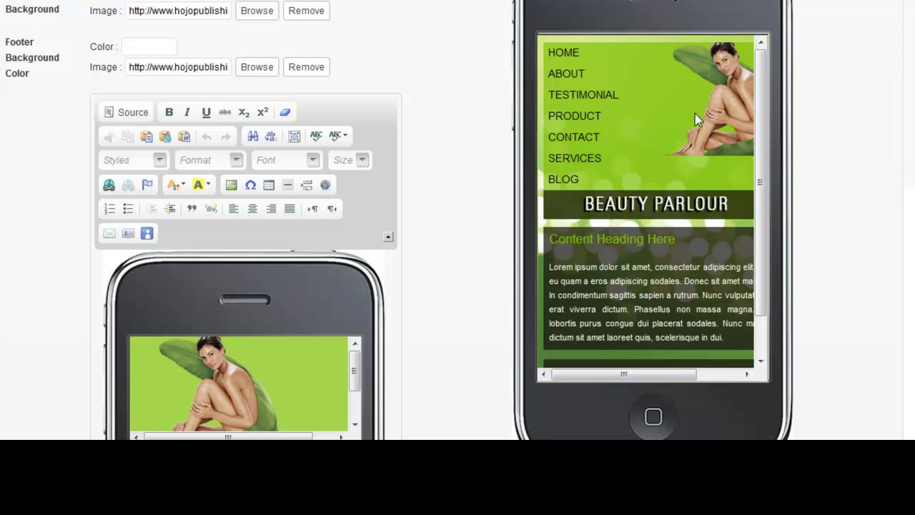
scroll(478, 213, down, 2)
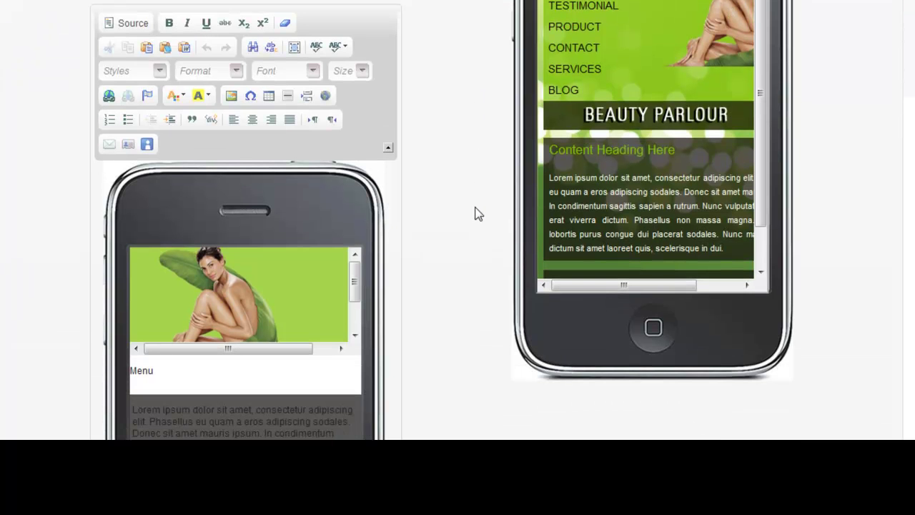
Replace the woman header photo with the uploaded om-symbol-massage.jpg image
click(223, 299)
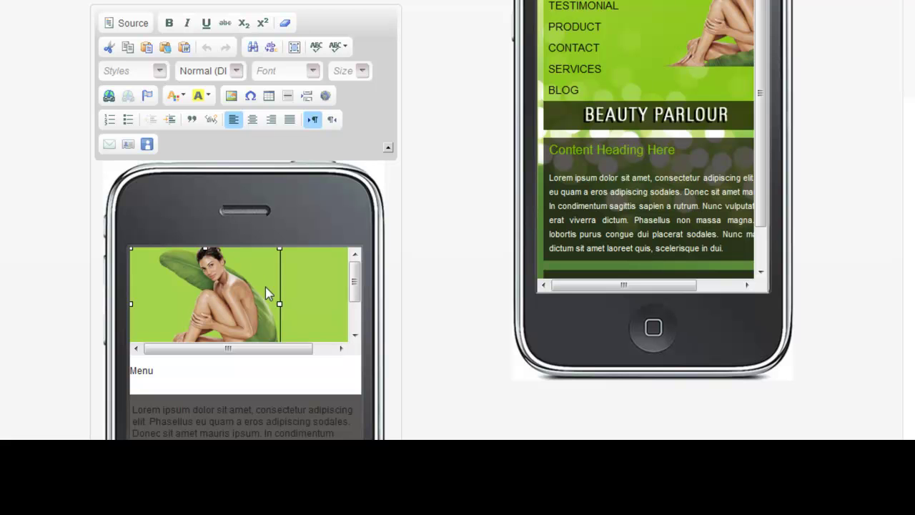
double_click(223, 299)
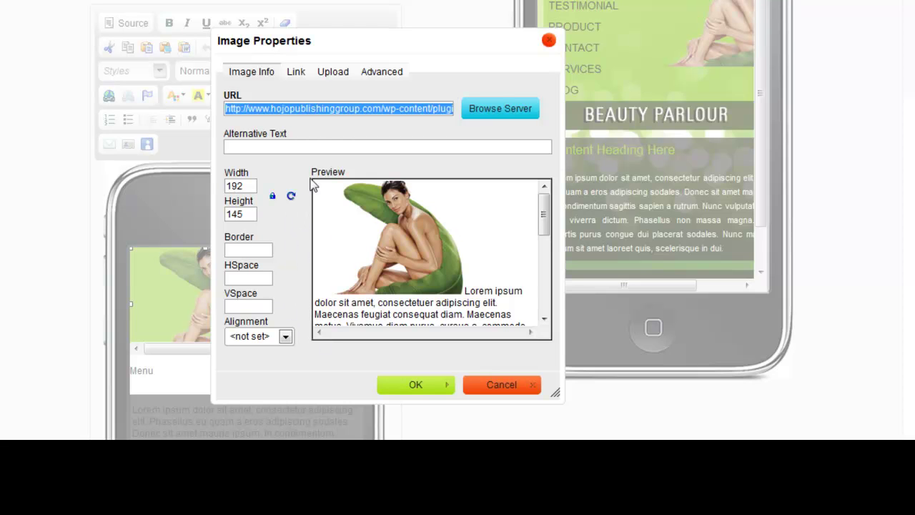
click(295, 74)
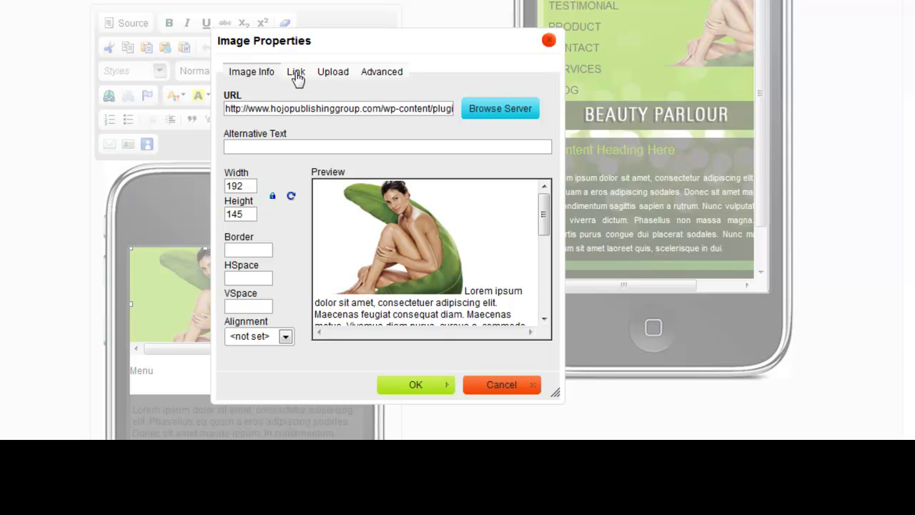
click(296, 74)
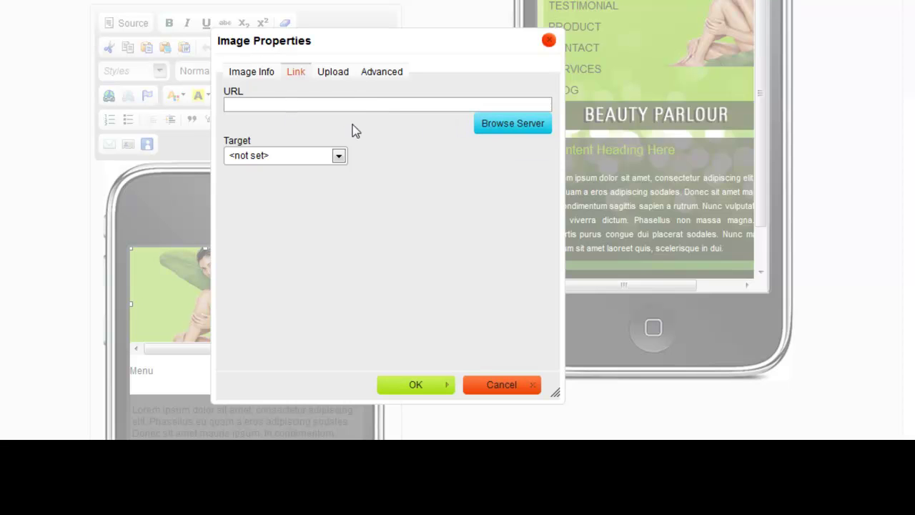
click(338, 77)
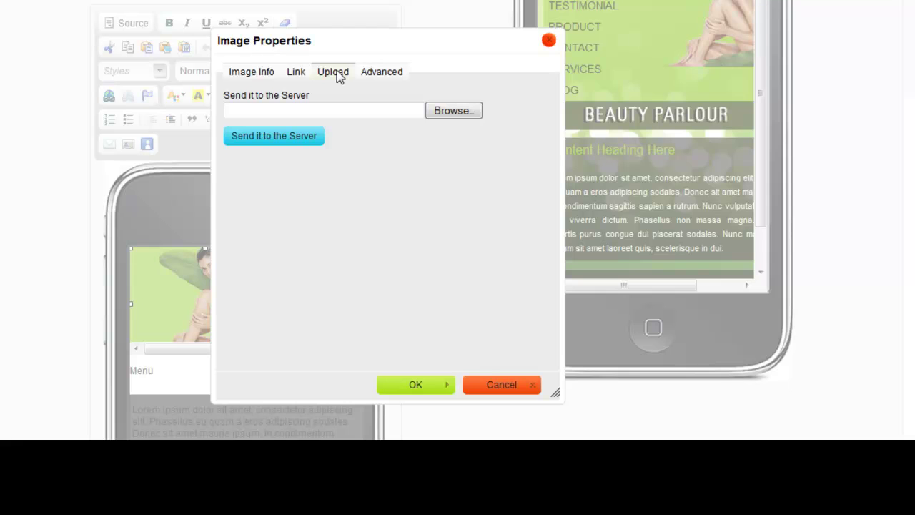
click(453, 112)
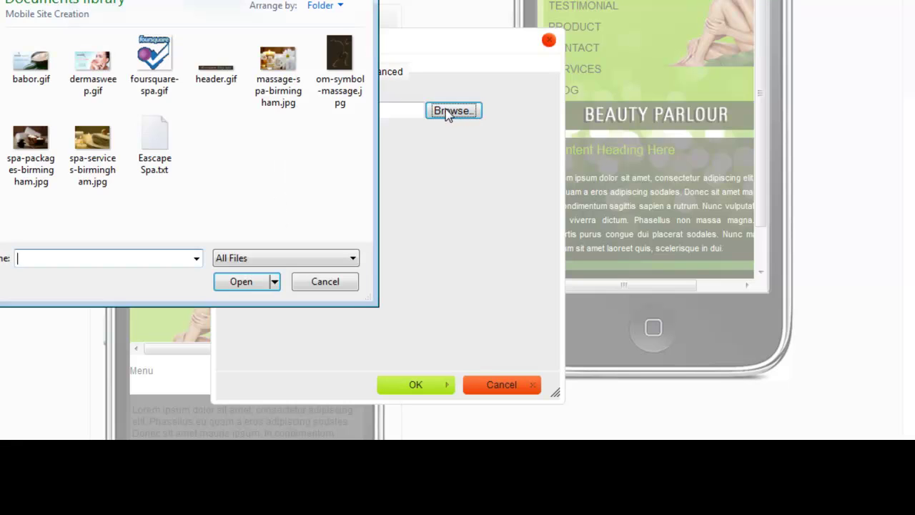
click(337, 63)
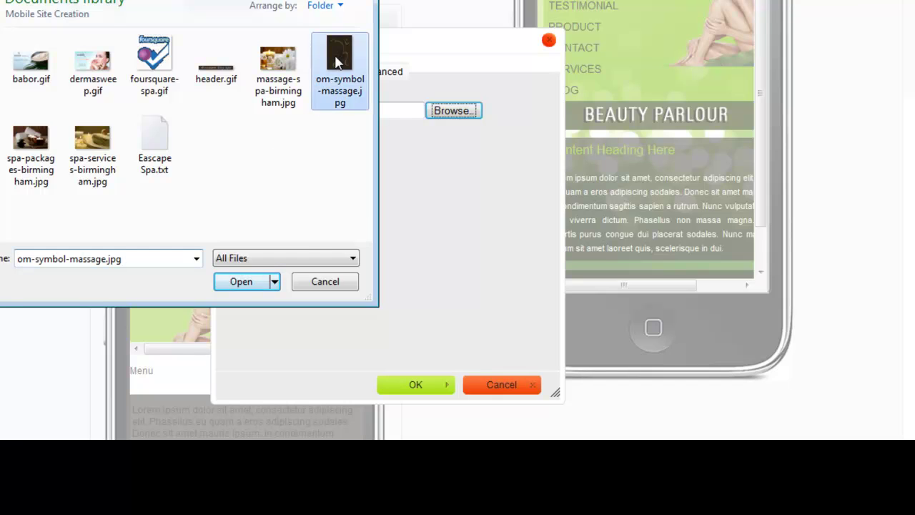
double_click(337, 62)
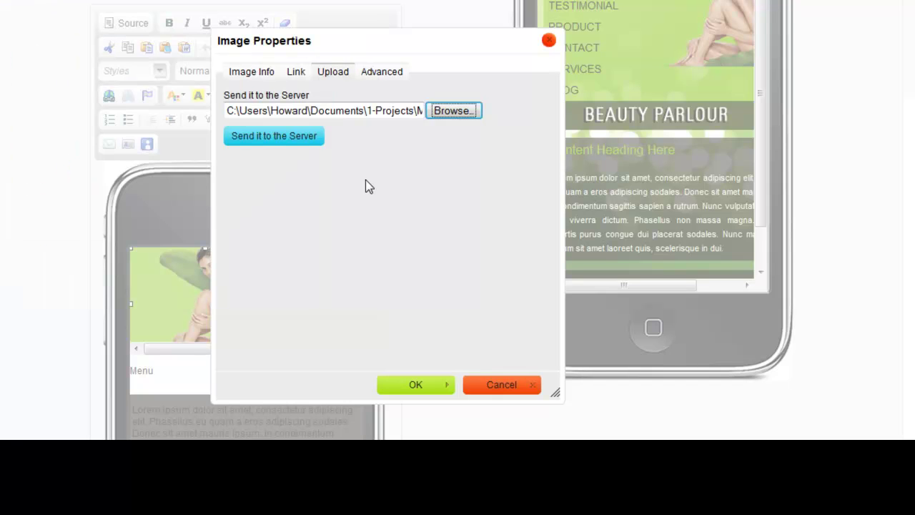
click(270, 136)
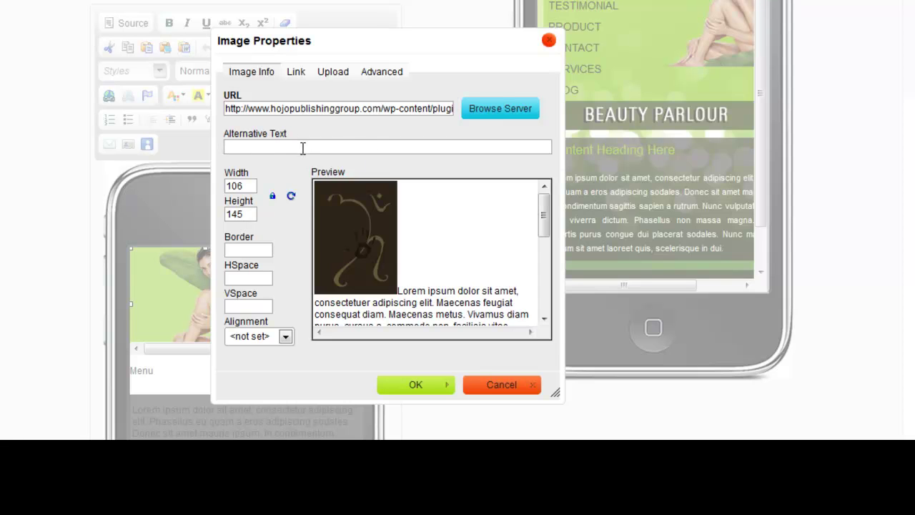
click(418, 384)
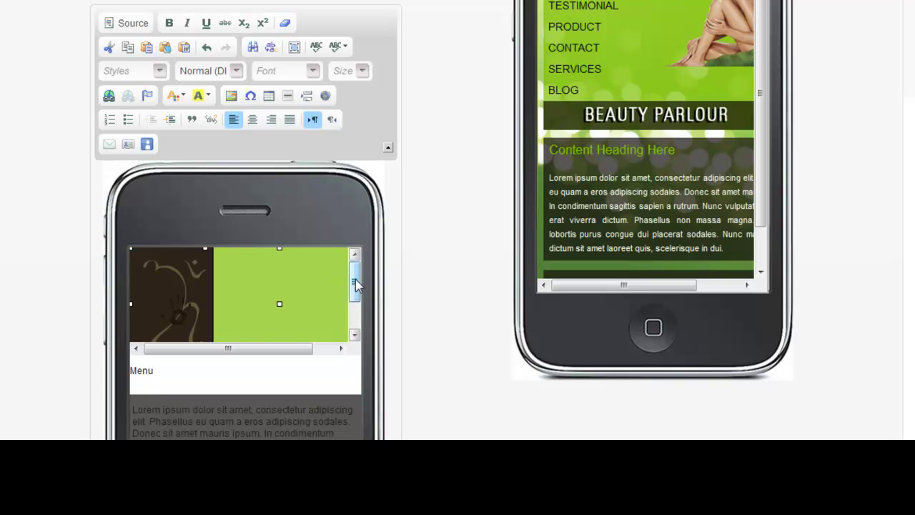
Replace the BEAUTY PARLOUR banner with the uploaded header.gif Escape Day Spa image
drag(355, 279, 359, 323)
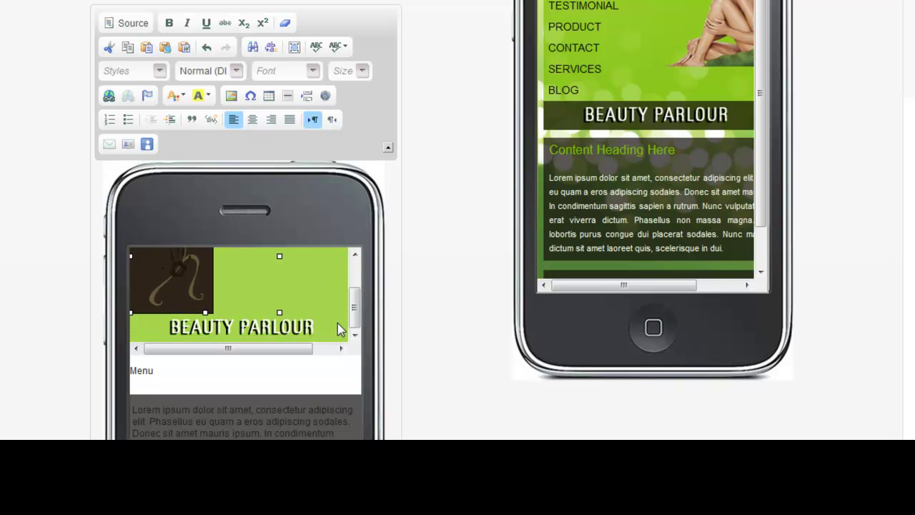
click(219, 339)
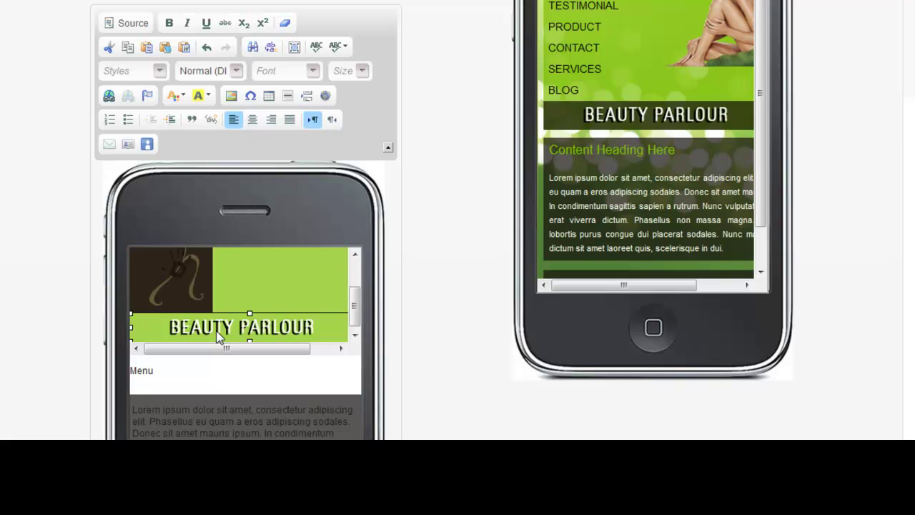
double_click(216, 330)
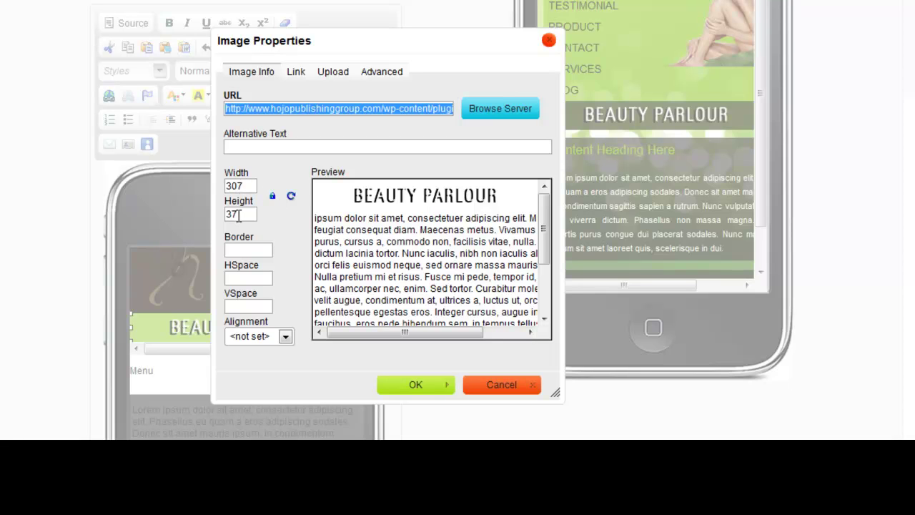
click(328, 73)
click(446, 114)
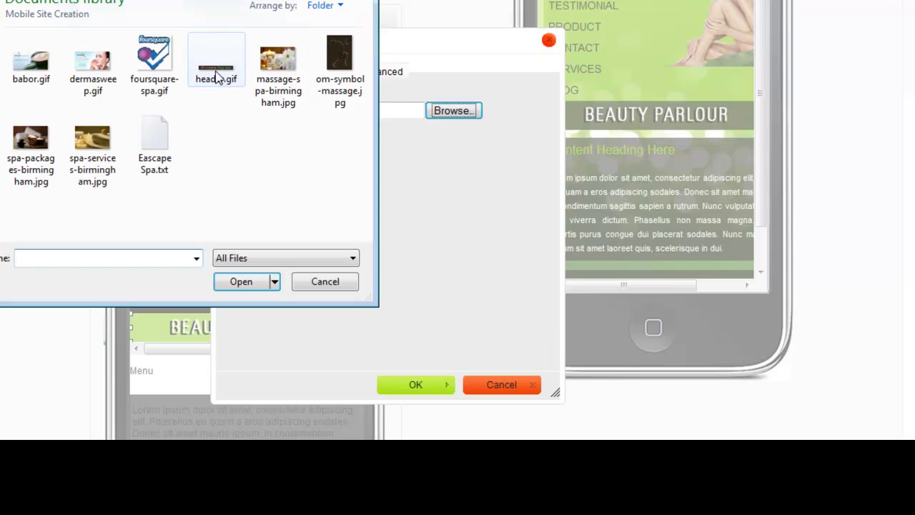
double_click(218, 77)
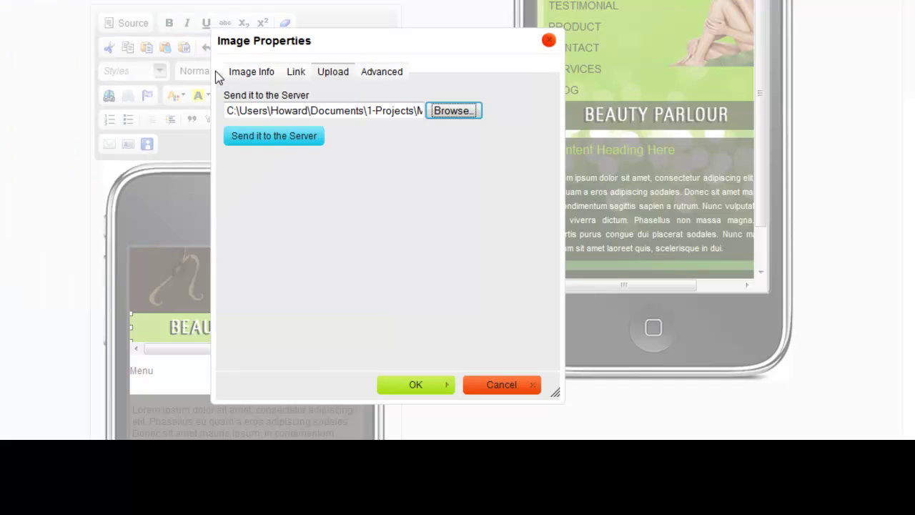
click(273, 138)
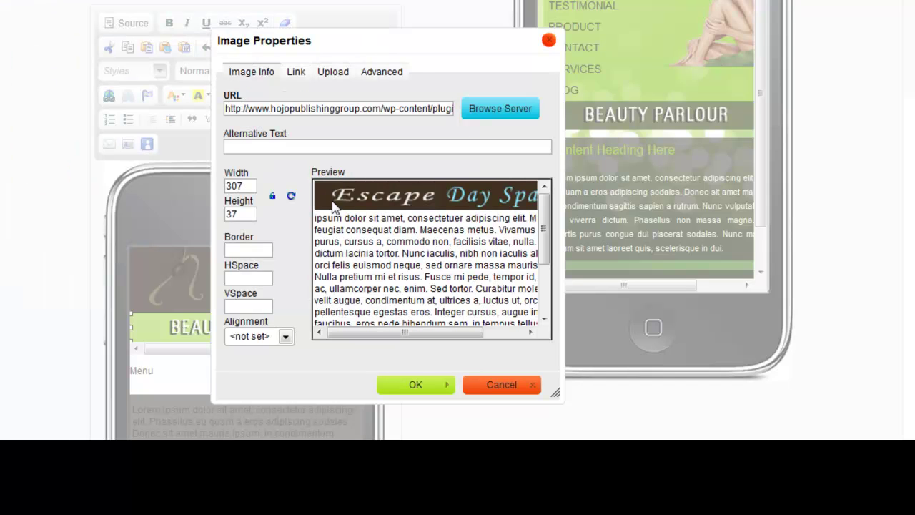
click(415, 384)
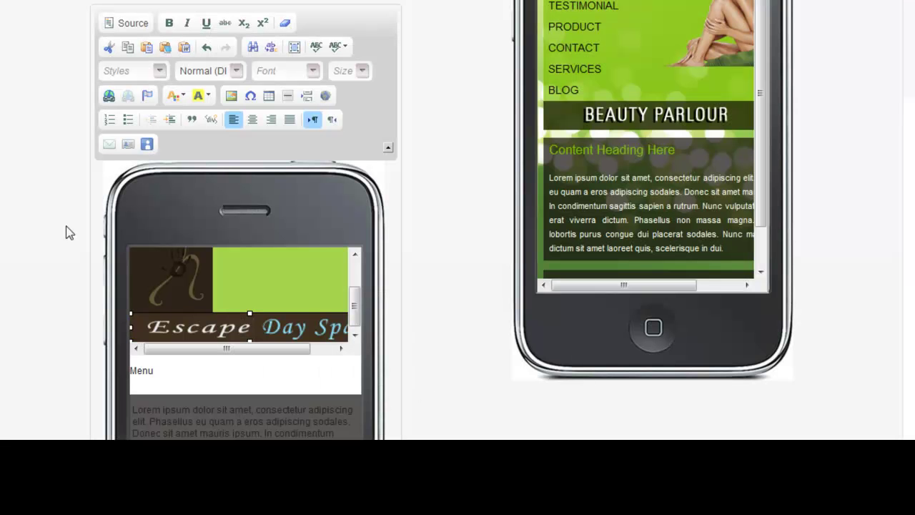
Save the Step 3 template colour settings
scroll(62, 233, down, 5)
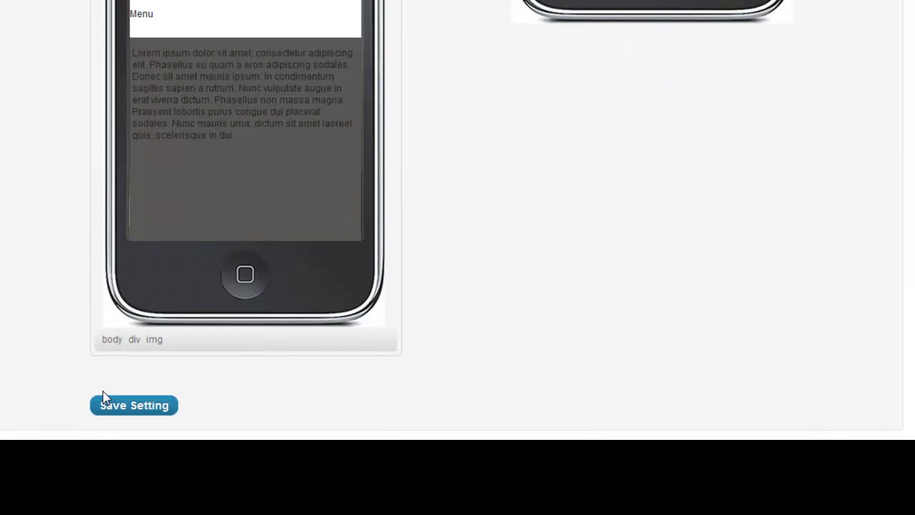
scroll(63, 362, down, 1)
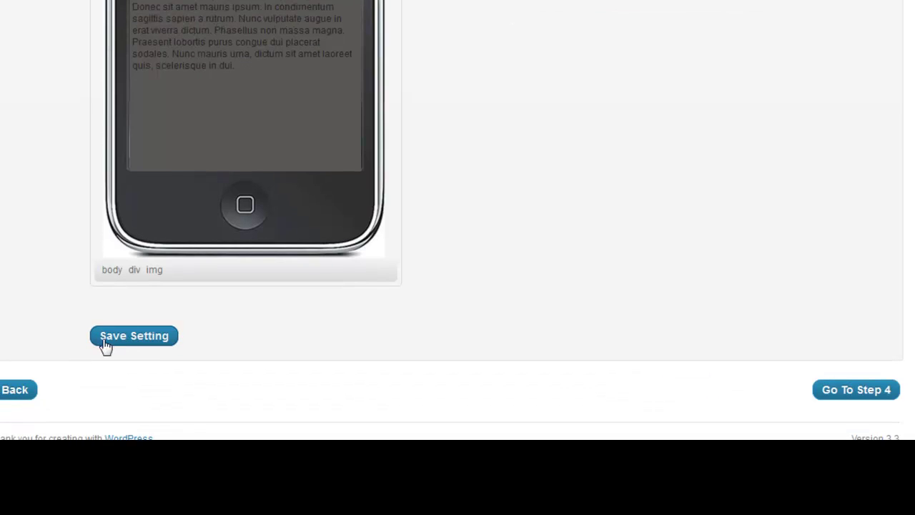
click(137, 337)
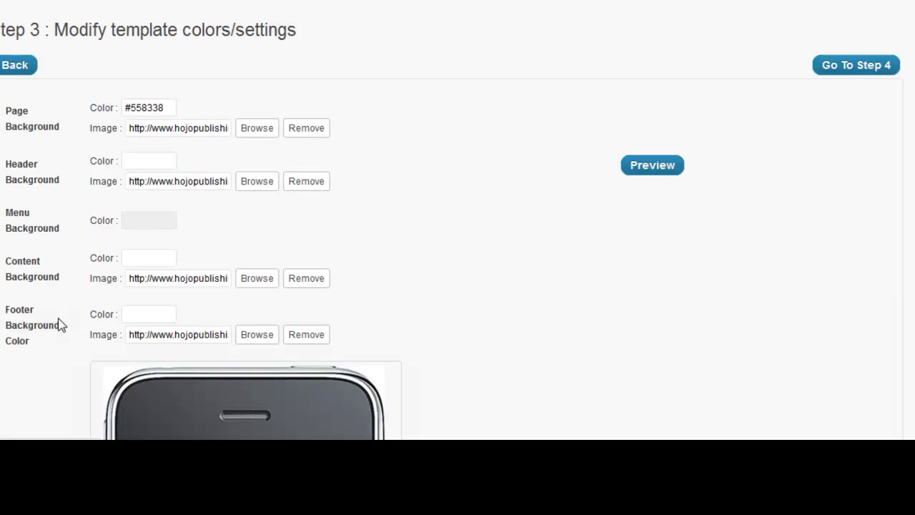
Preview the mobile site on an iPhone and scroll through the updated template
click(650, 166)
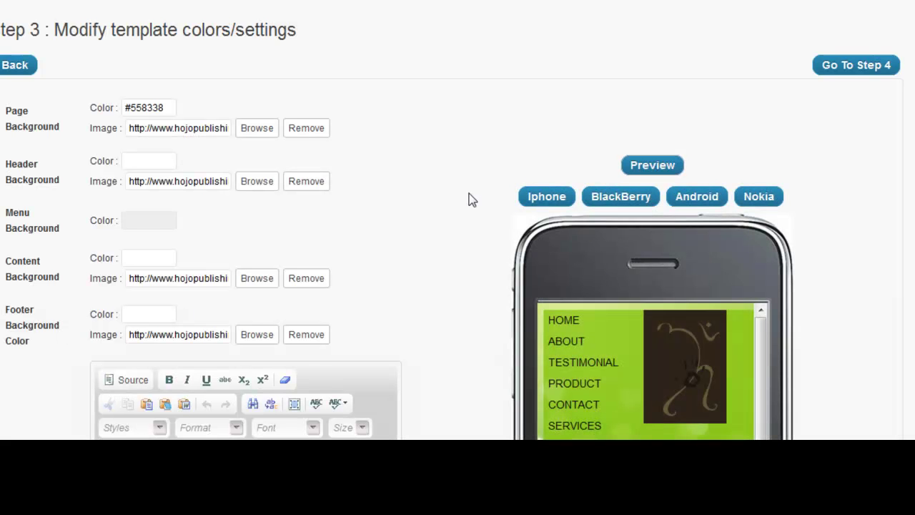
scroll(470, 200, down, 3)
scroll(470, 202, down, 3)
scroll(470, 215, down, 3)
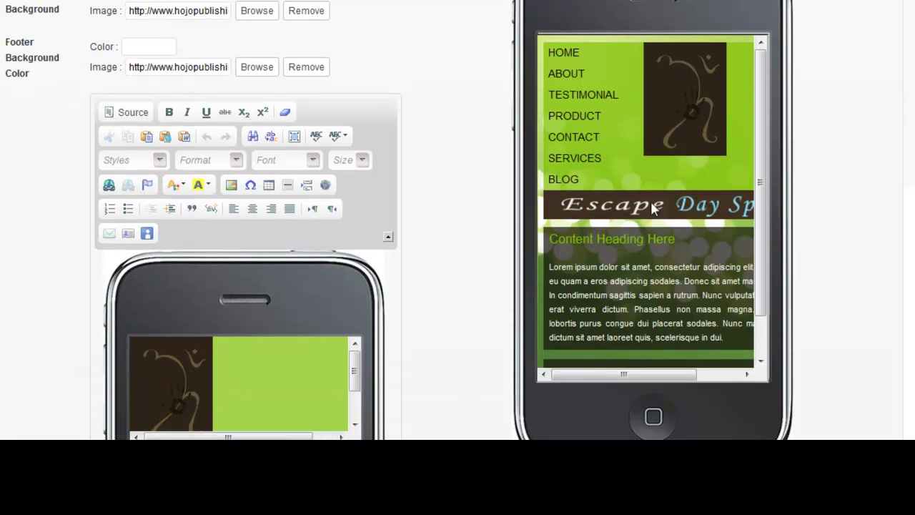
drag(762, 183, 762, 199)
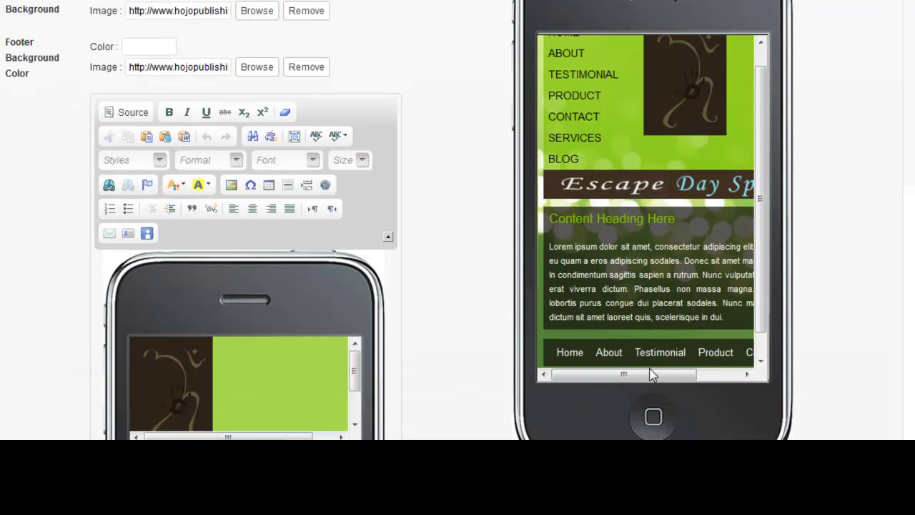
mouse_move(652, 374)
mouse_down()
mouse_move(692, 380)
mouse_move(654, 382)
mouse_move(707, 379)
mouse_move(633, 380)
mouse_move(699, 386)
mouse_move(645, 382)
mouse_move(660, 383)
mouse_up()
drag(764, 299, 765, 280)
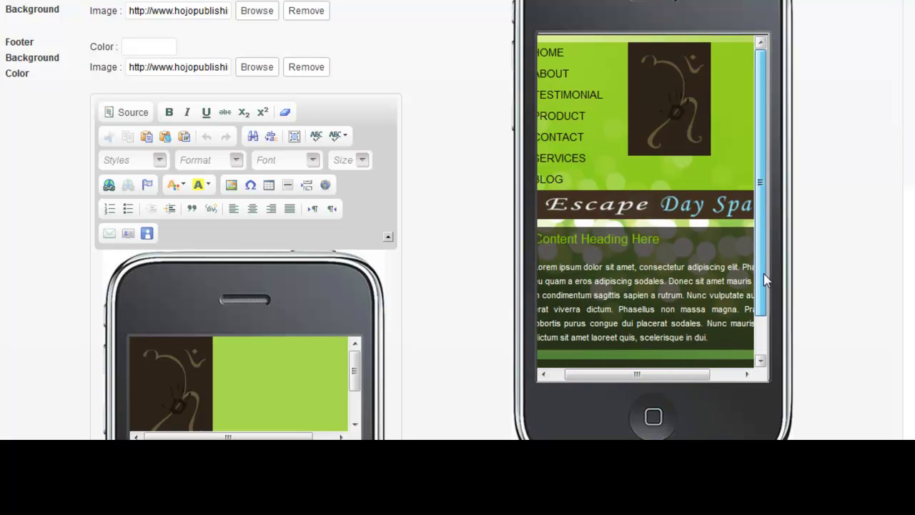
drag(660, 376, 636, 379)
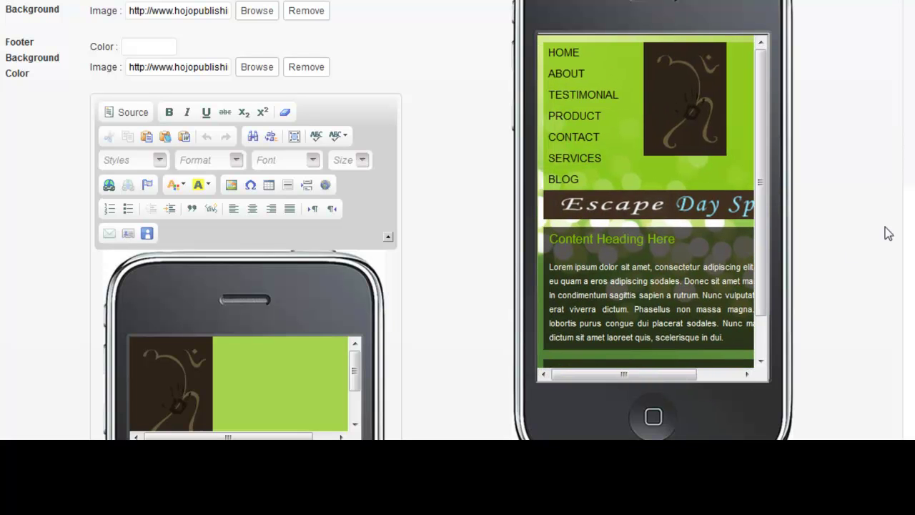
scroll(889, 234, up, 2)
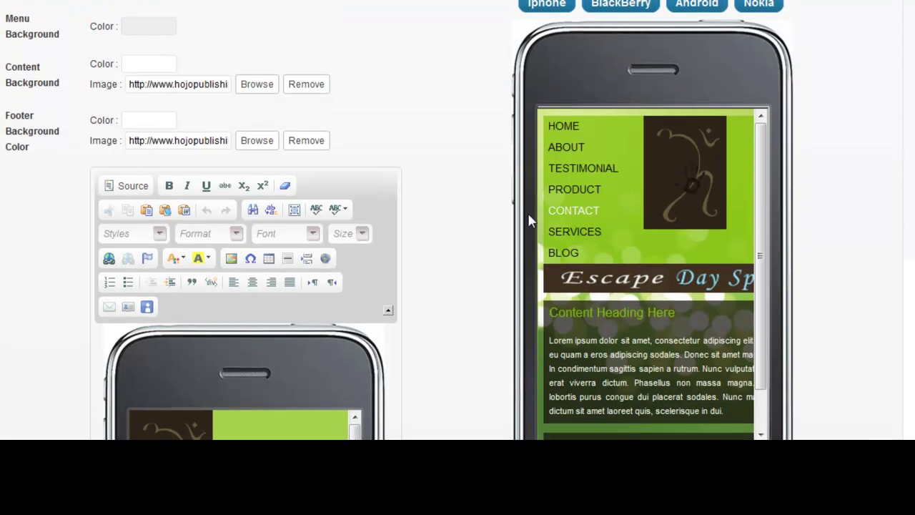
mouse_move(762, 221)
mouse_down()
mouse_move(761, 256)
mouse_move(762, 232)
mouse_up()
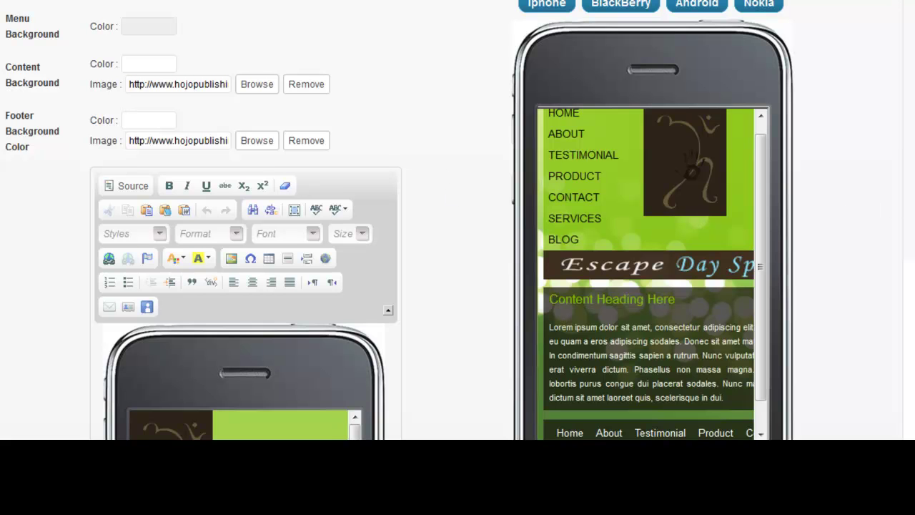
scroll(891, 207, up, 1)
scroll(806, 241, down, 1)
scroll(770, 250, up, 1)
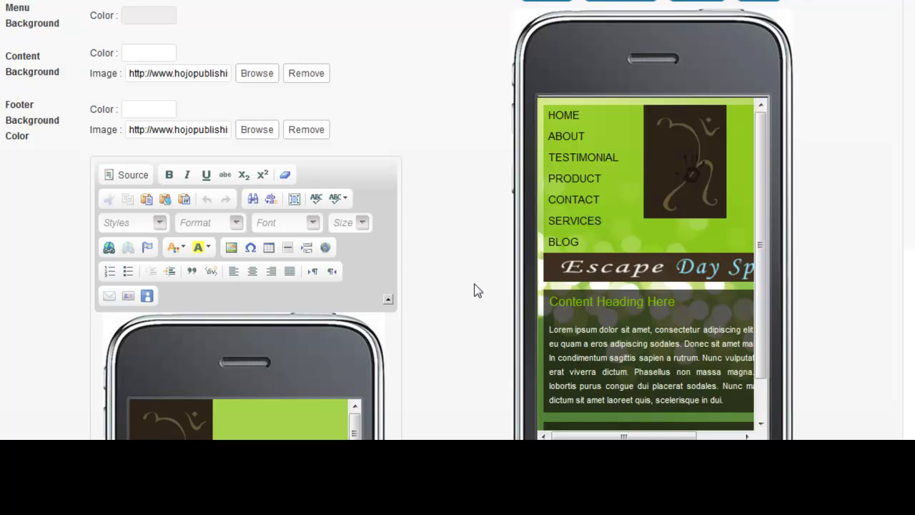
Go to Step 4's menu list and bring up the Eascape Spa.txt notes in Notepad
scroll(477, 290, up, 3)
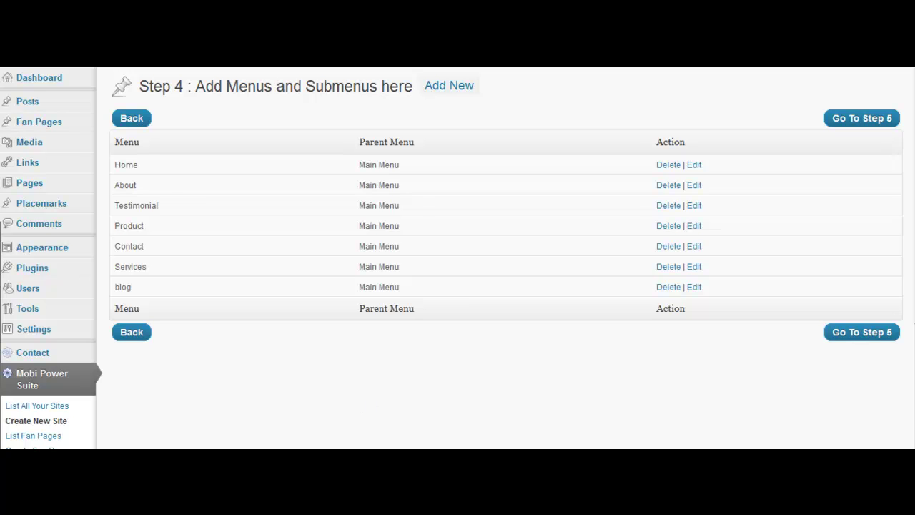
click(457, 435)
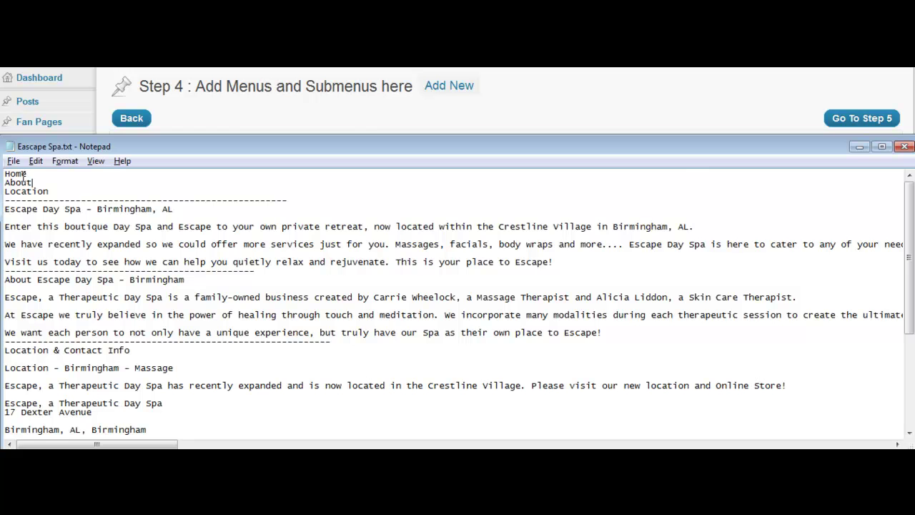
Check the planned menu in the spa notes and delete the Blog menu item
scroll(128, 236, down, 5)
scroll(127, 240, up, 5)
click(293, 104)
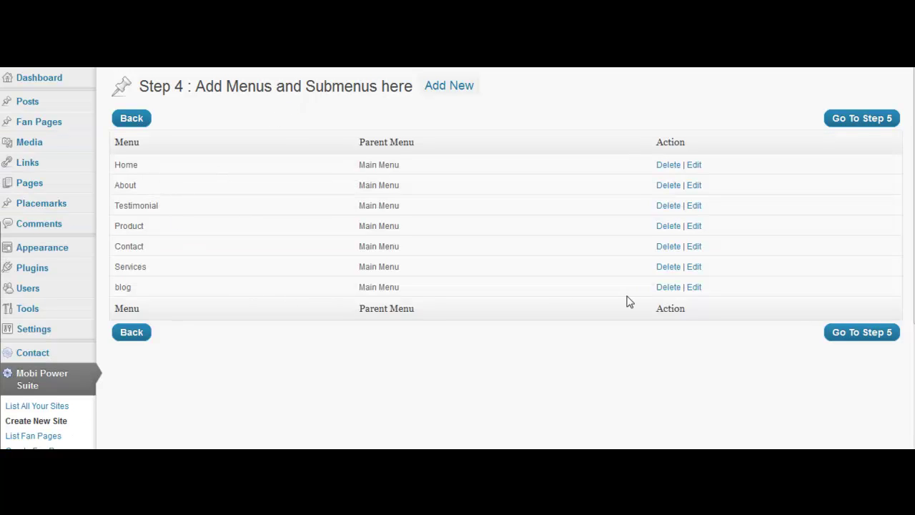
click(664, 289)
mouse_move(457, 457)
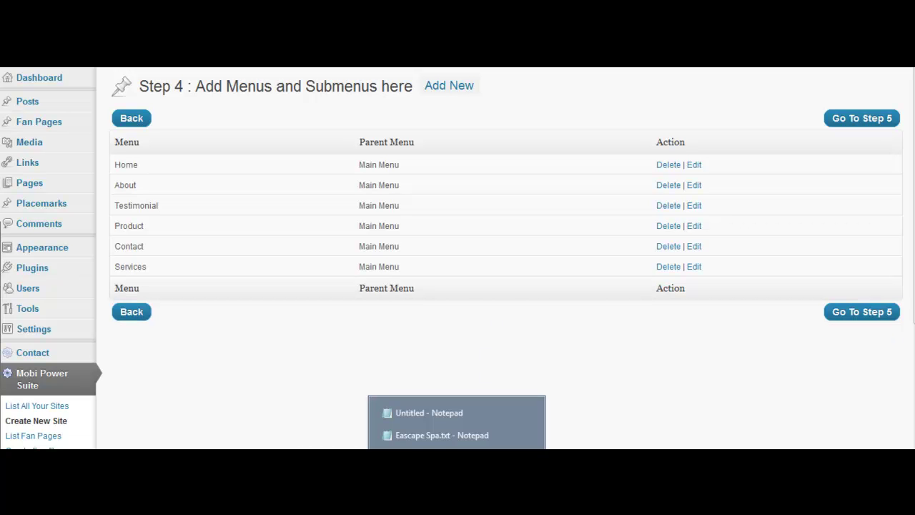
click(456, 435)
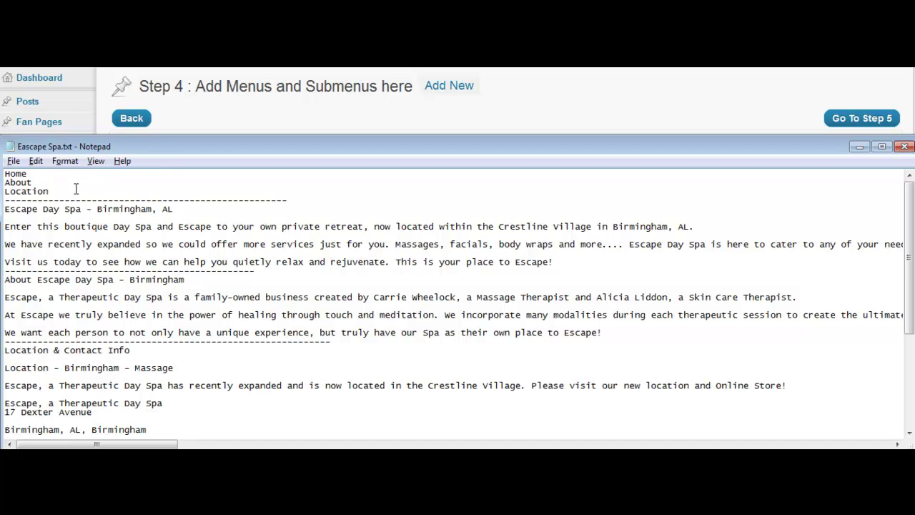
click(555, 112)
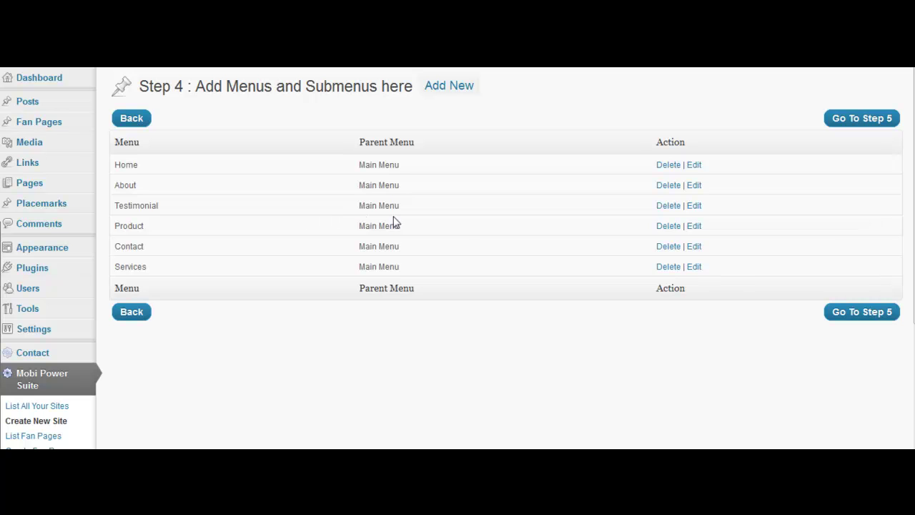
Delete the Testimonial, Product and Services menu items, leaving Home, About and Contact
click(665, 207)
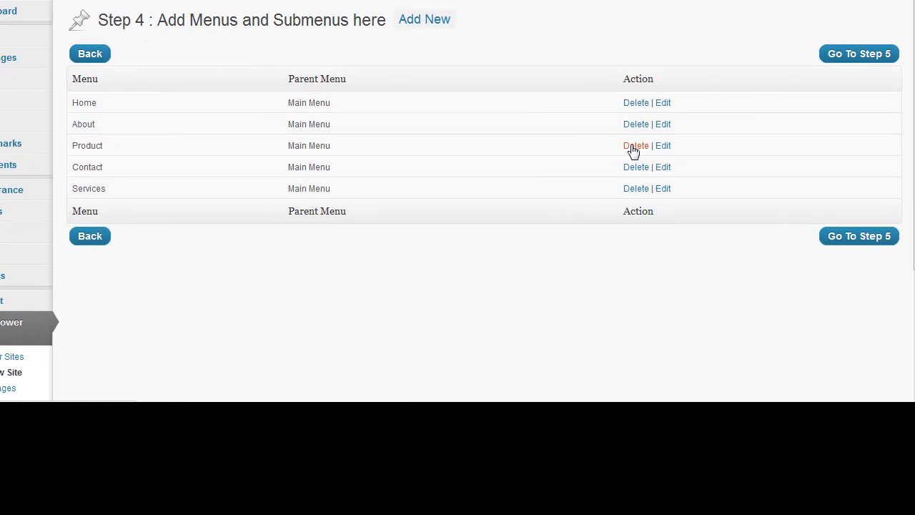
click(634, 148)
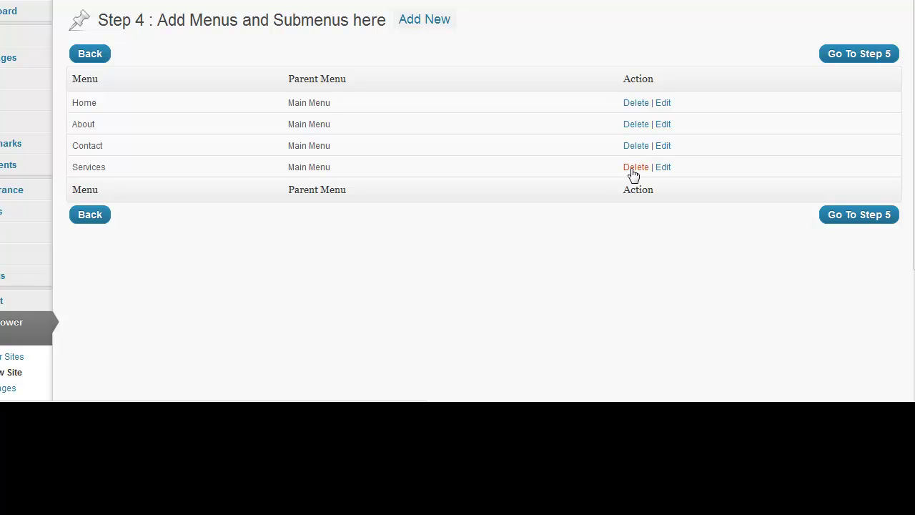
click(632, 172)
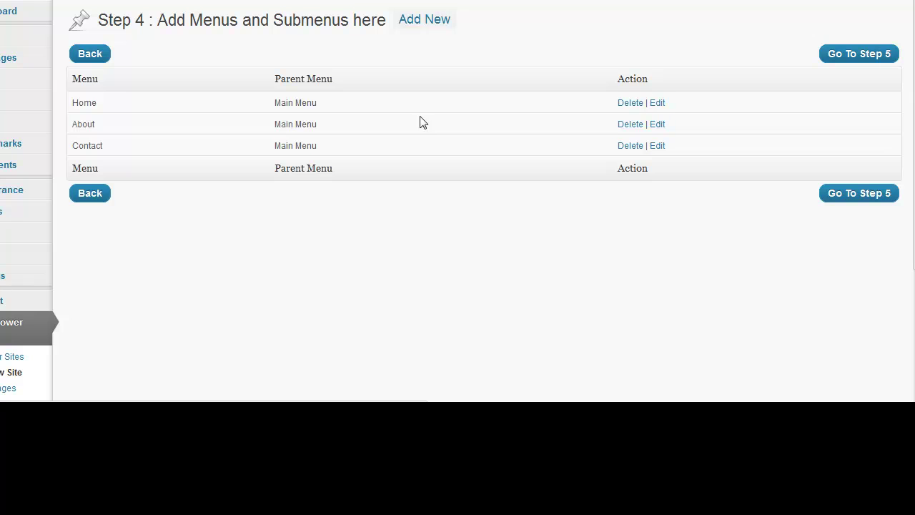
Add a new menu item with the title 'Location' and save it
click(424, 22)
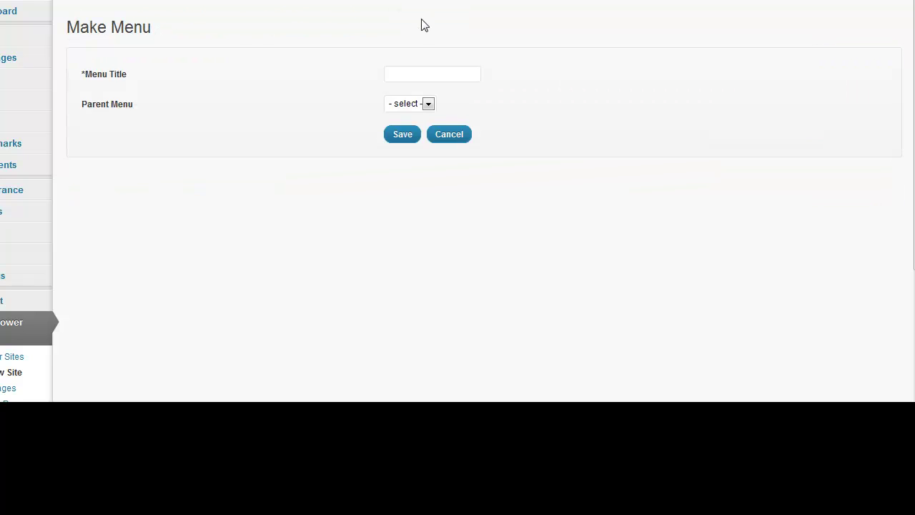
click(413, 76)
text(Locas)
key(BackSpace)
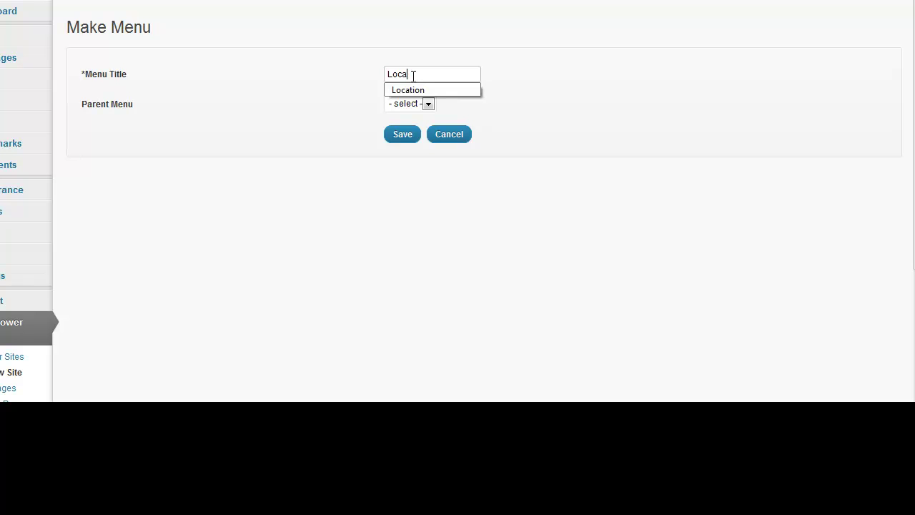
click(402, 136)
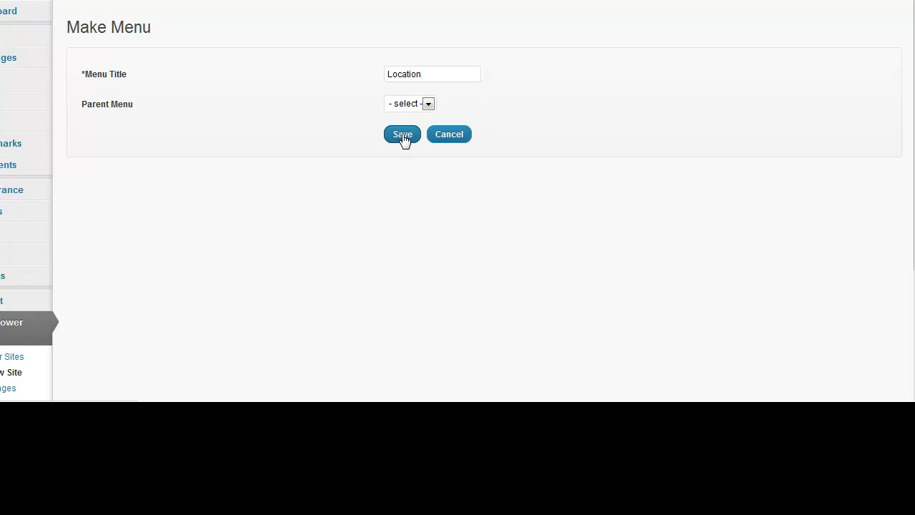